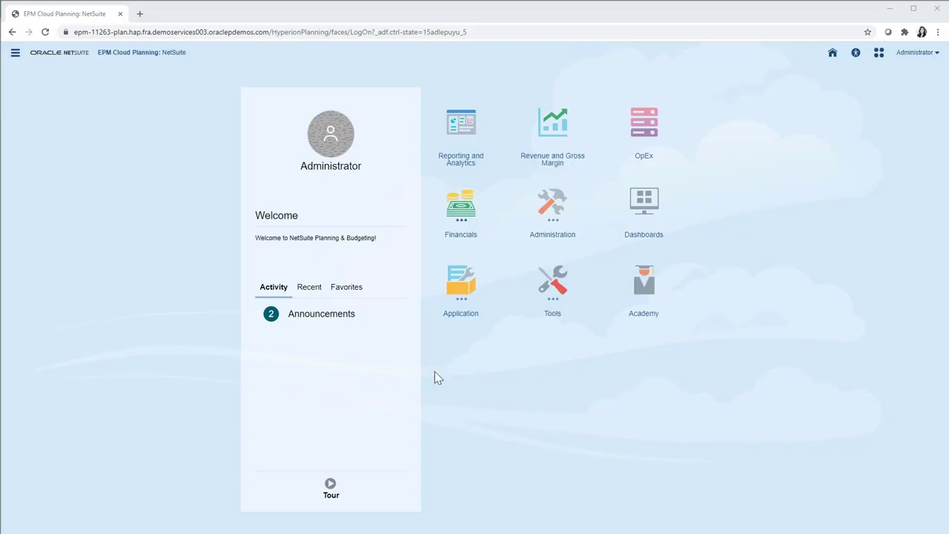
# Step: Open the Income Statement form under Financials and launch it in Excel through Smart View
pyautogui.click(465, 210)
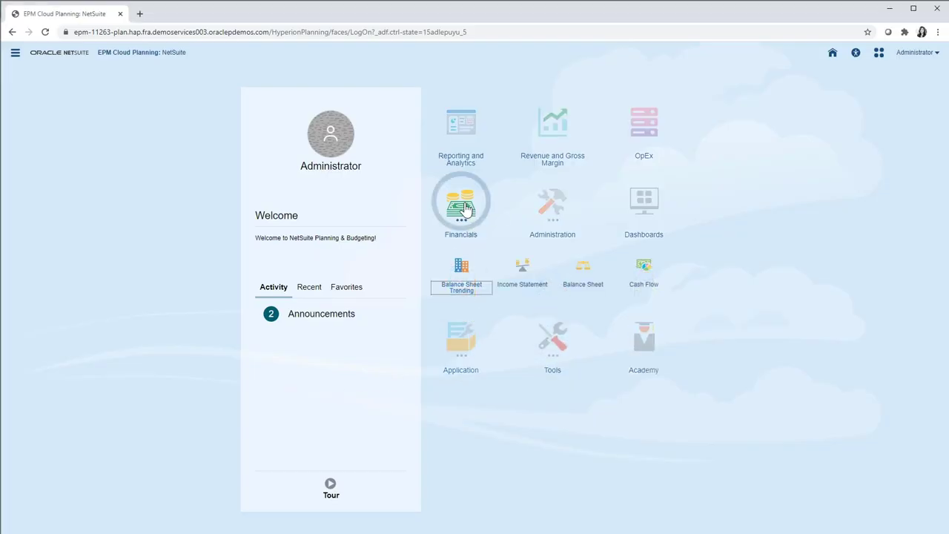
pyautogui.click(522, 281)
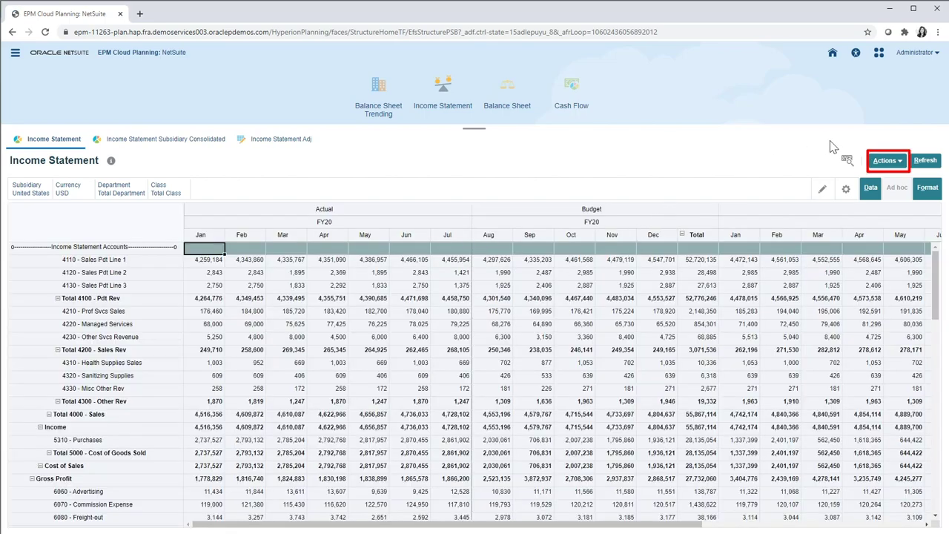
pyautogui.click(899, 162)
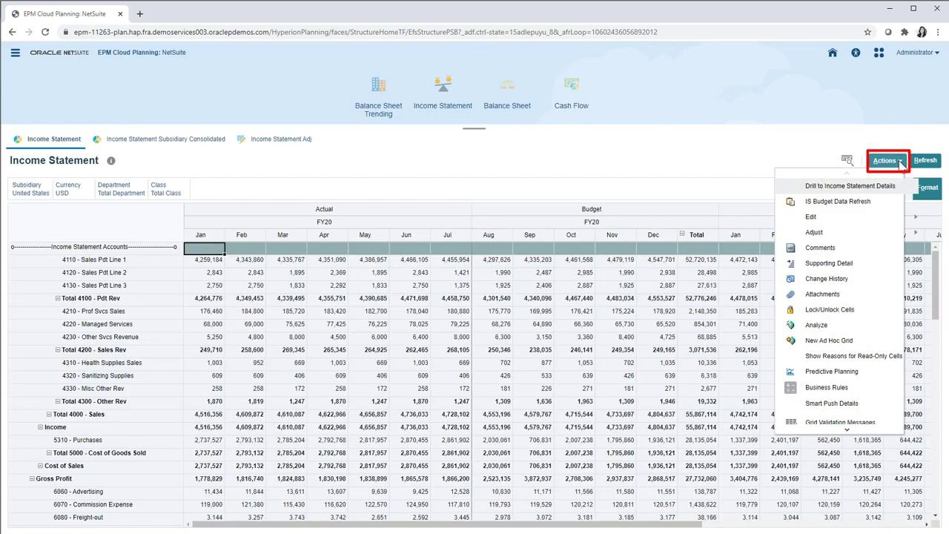
pyautogui.moveTo(847, 430)
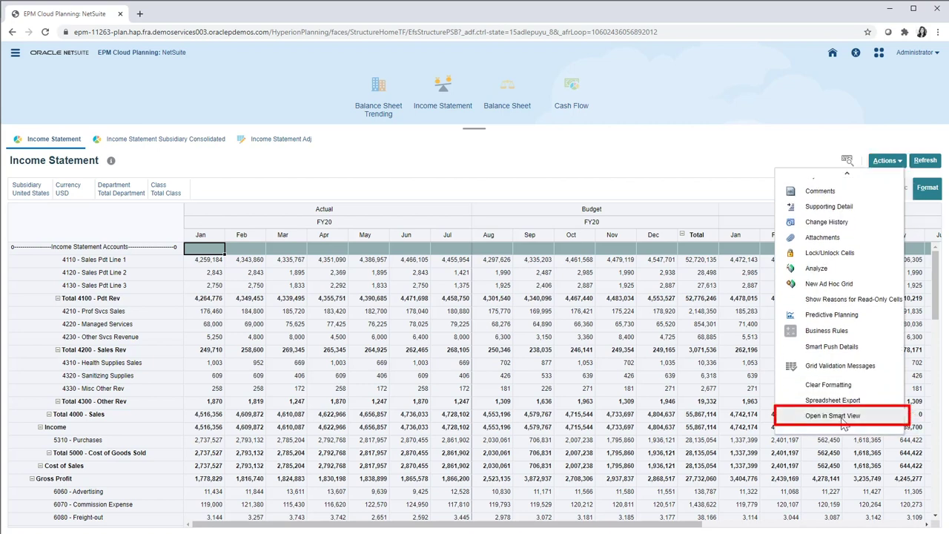
pyautogui.click(844, 419)
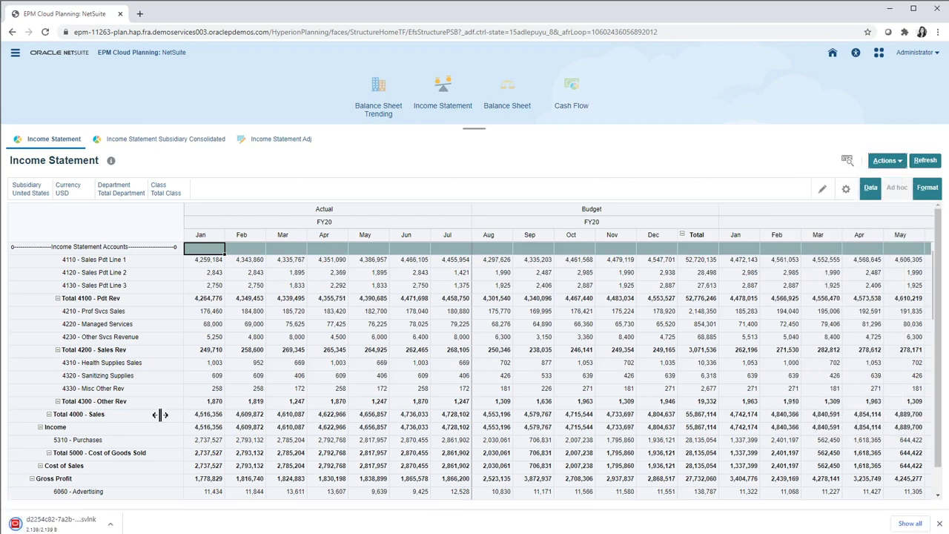
pyautogui.click(59, 523)
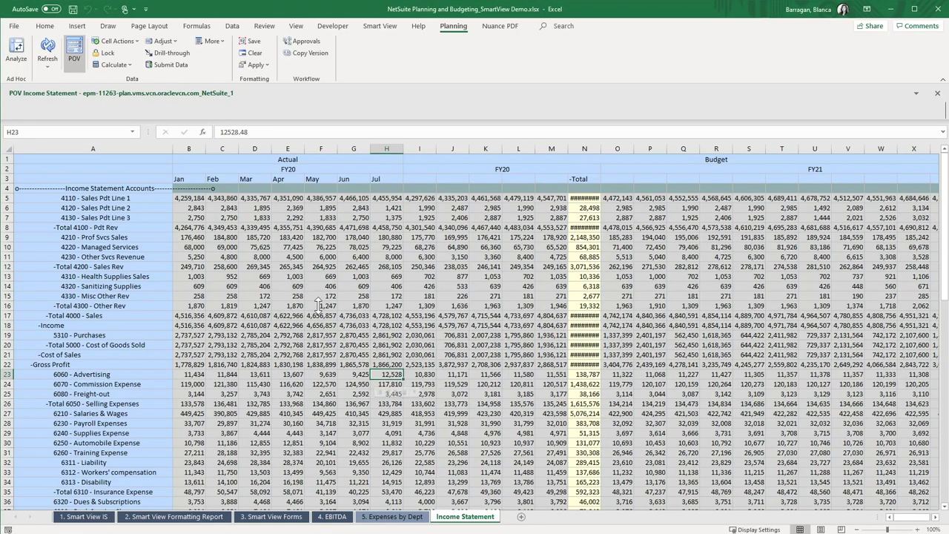
# Step: Show the Income Statement form in the Smart View form library and start an ad hoc analysis from it
pyautogui.click(320, 237)
pyautogui.click(379, 25)
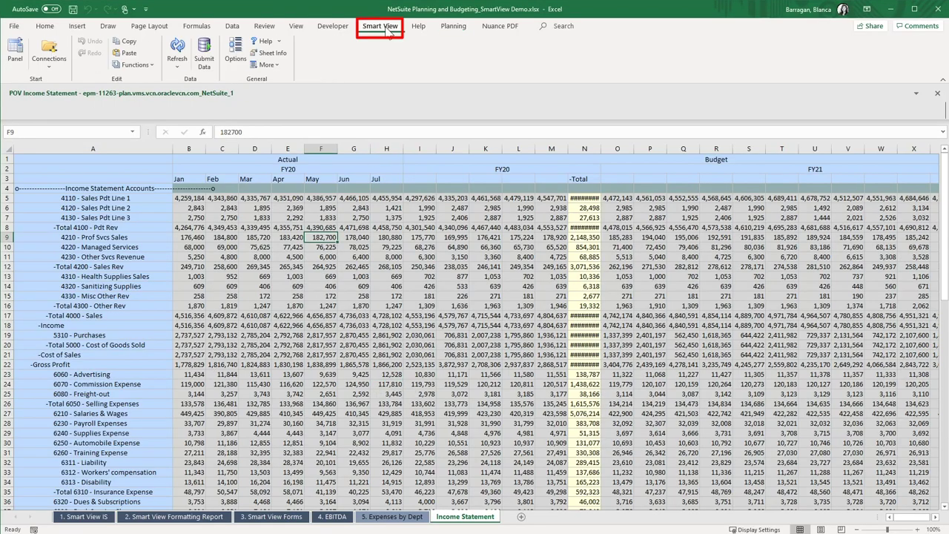
pyautogui.click(15, 54)
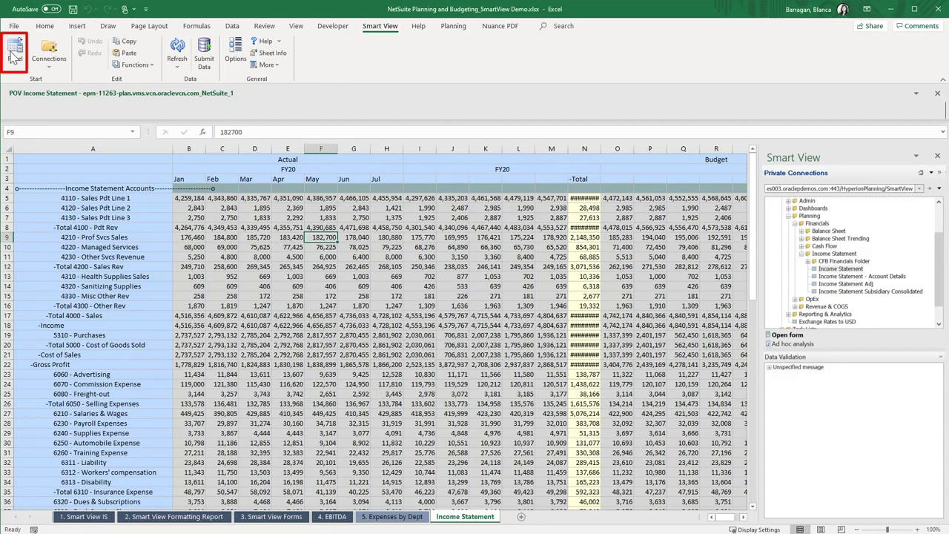
pyautogui.click(839, 272)
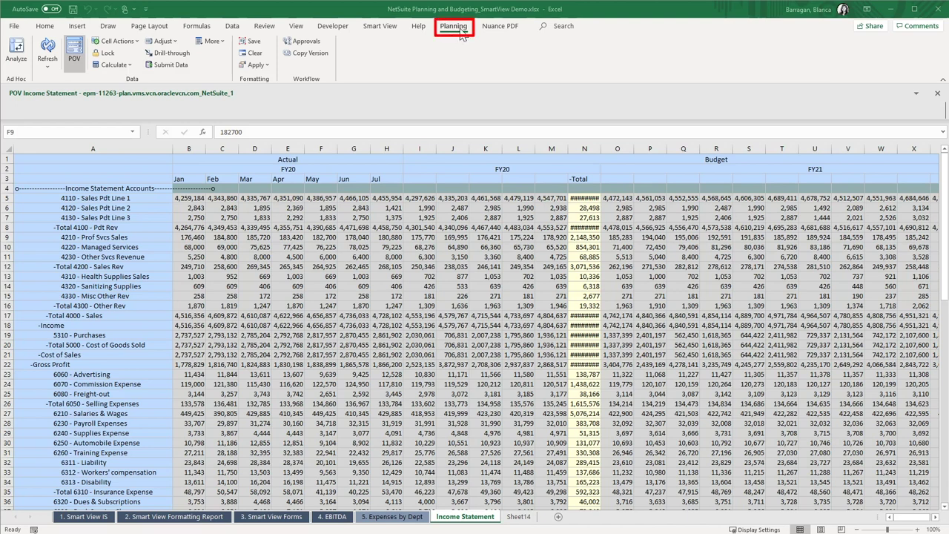
pyautogui.click(16, 54)
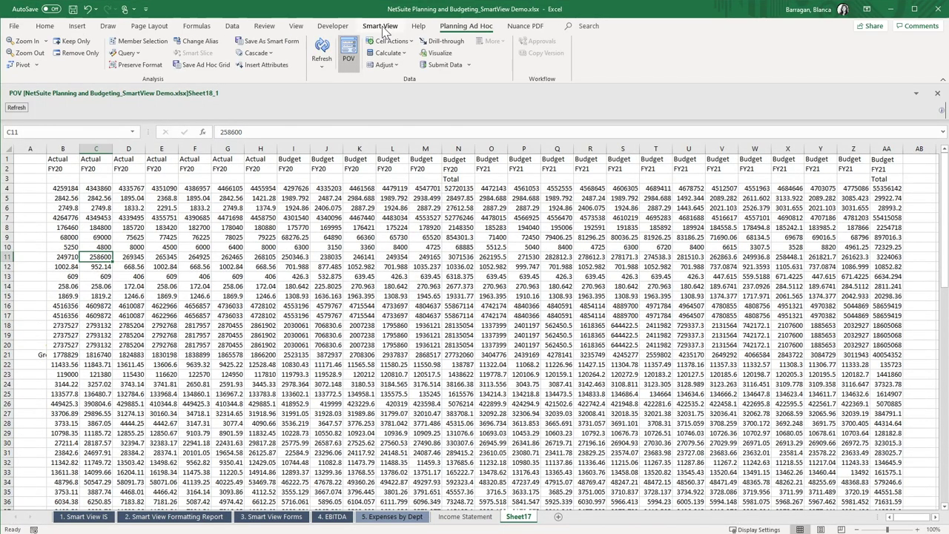
# Step: Set the Smart View formatting to Use Excel Formatting and save it as the default options
pyautogui.click(381, 27)
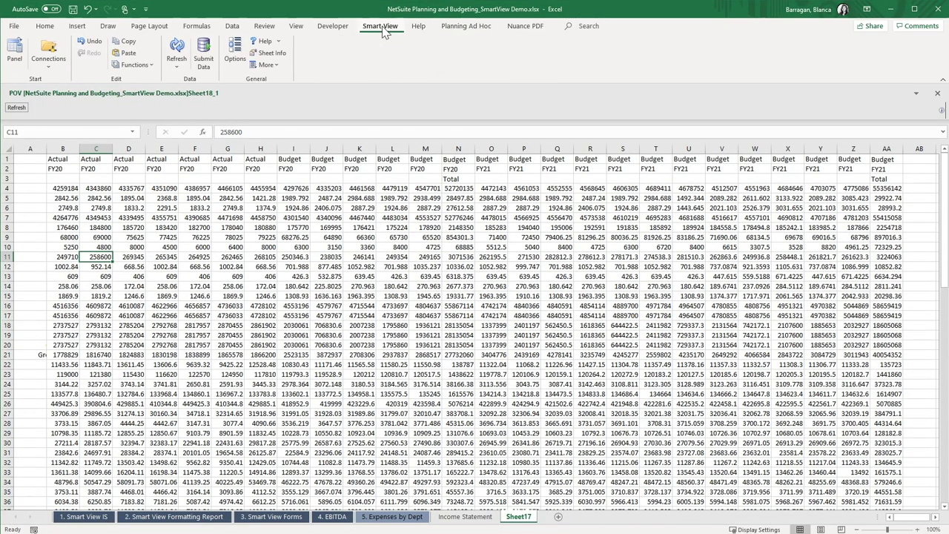
pyautogui.click(236, 54)
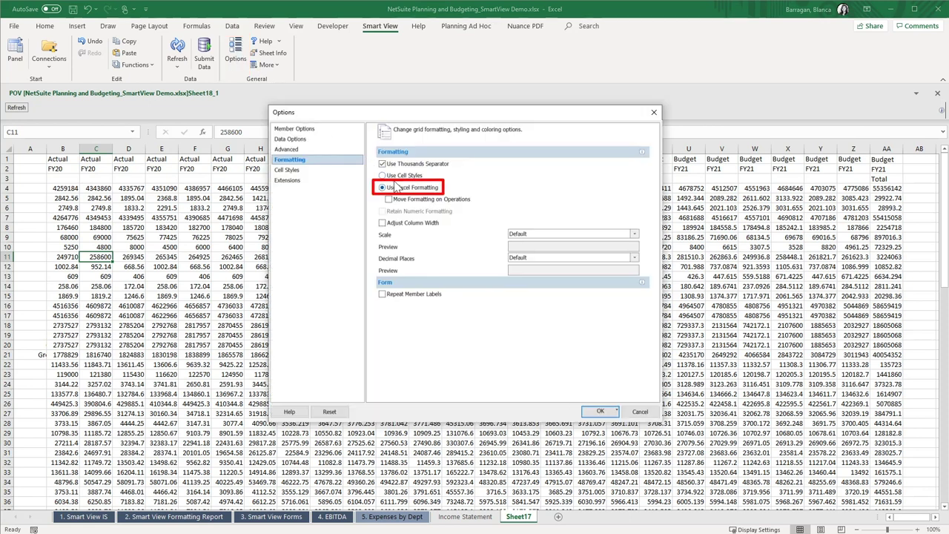
pyautogui.click(616, 411)
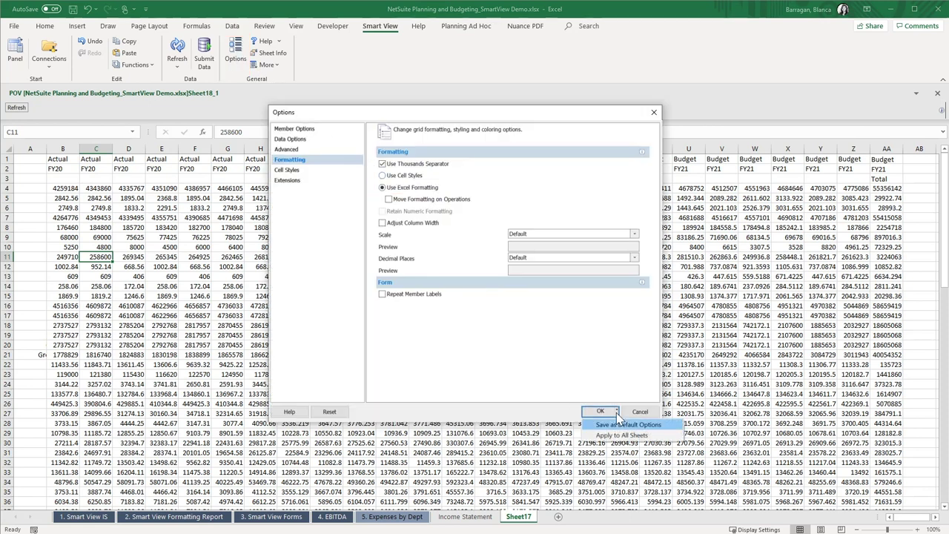
pyautogui.click(615, 425)
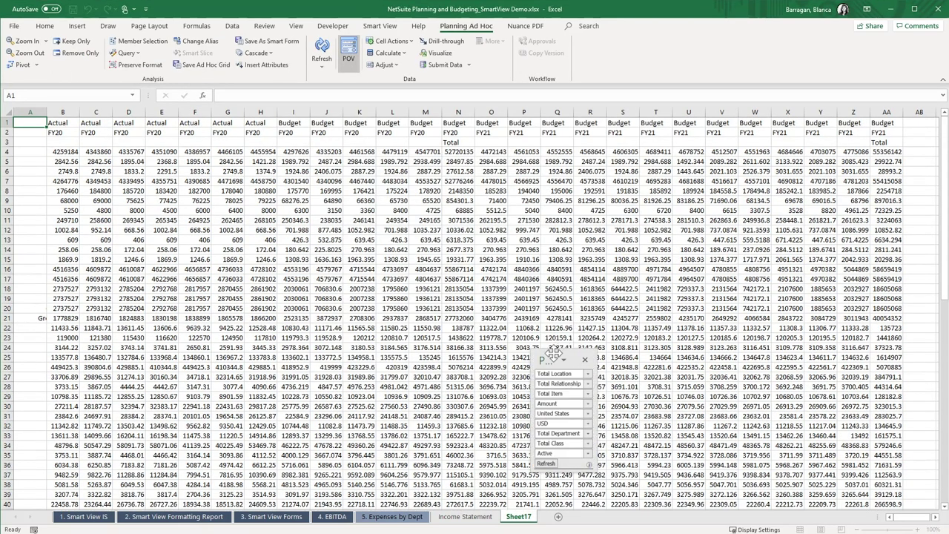
# Step: Dock the floating POV bar above the grid and move the United States subsidiary from it into the column headers
pyautogui.moveTo(537, 344); pyautogui.dragTo(150, 93)
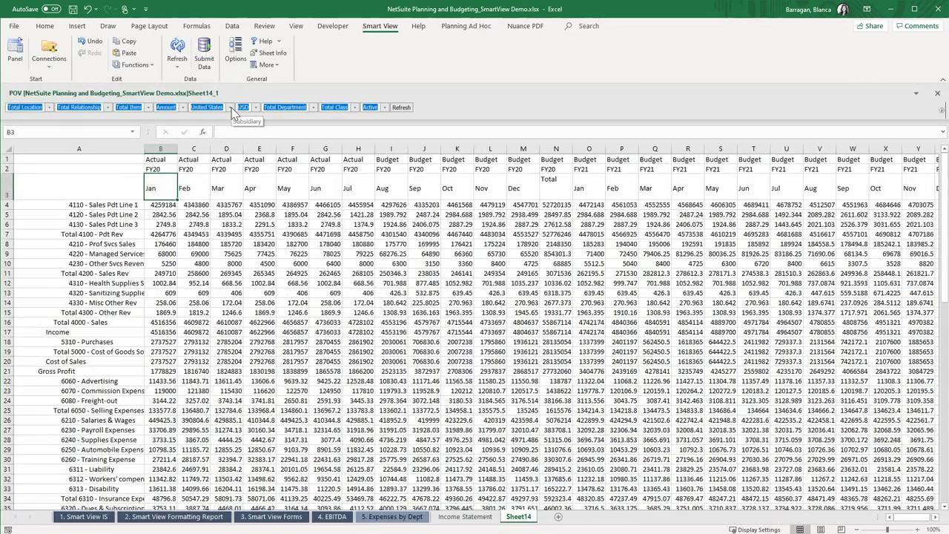
pyautogui.click(194, 157)
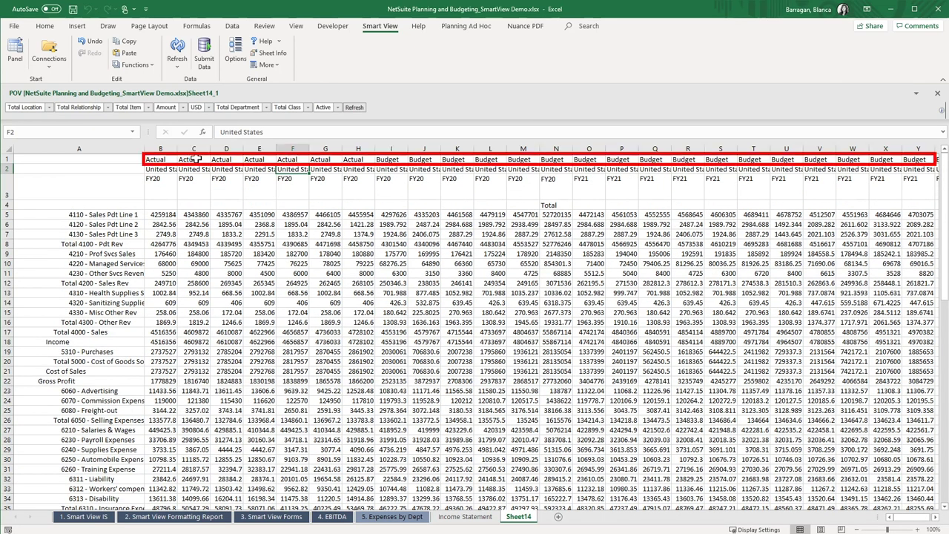
# Step: Change the scenario in cell B1 to Budget and keep only the Budget member in the ad hoc grid
pyautogui.click(160, 159)
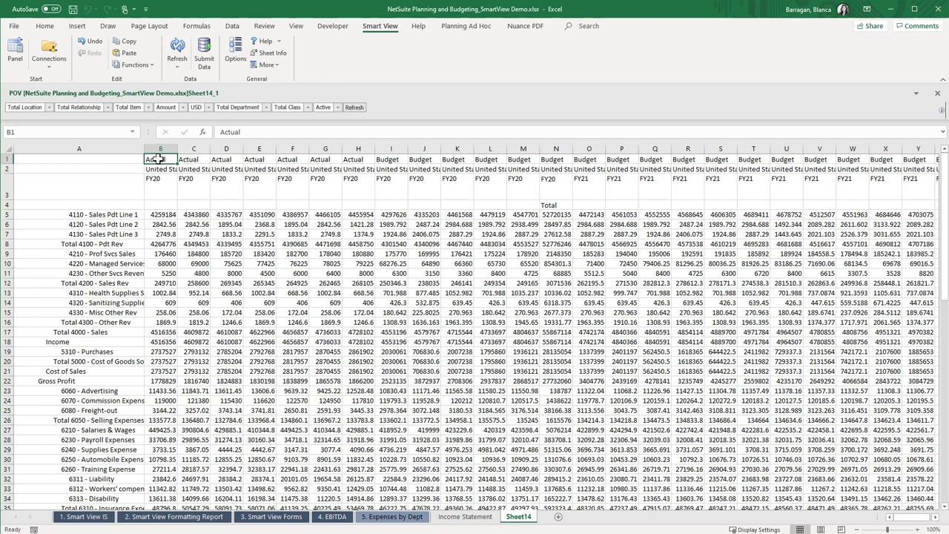
pyautogui.write('Budget')
pyautogui.hotkey('ctrl', 'Return')
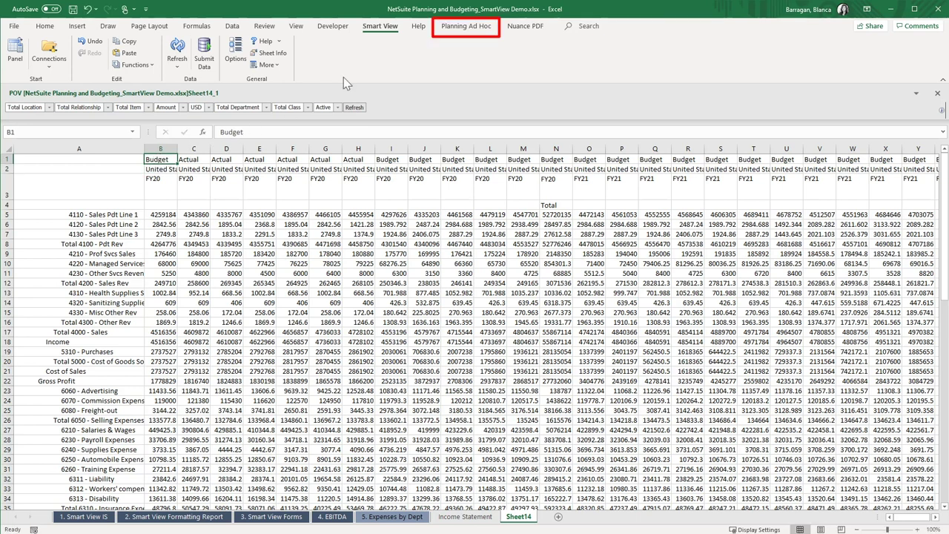
pyautogui.click(457, 28)
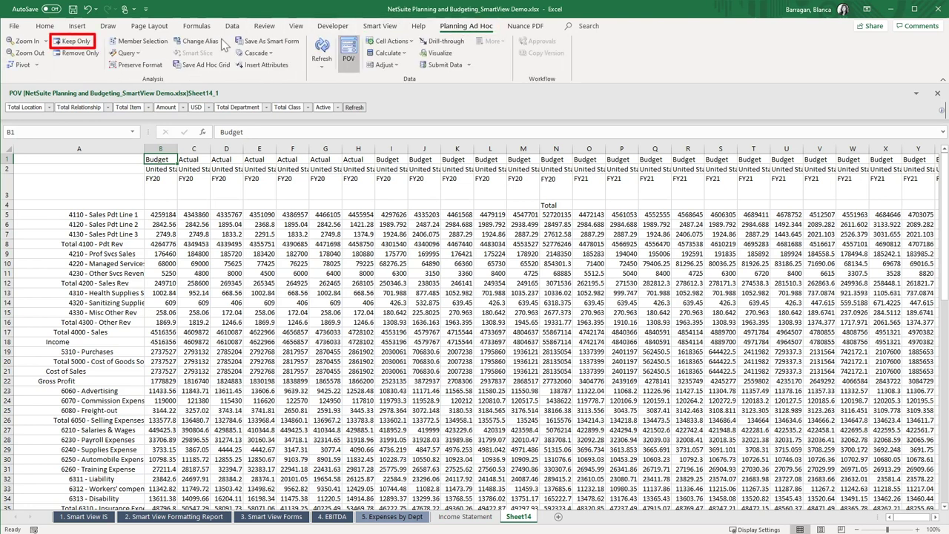
pyautogui.click(83, 47)
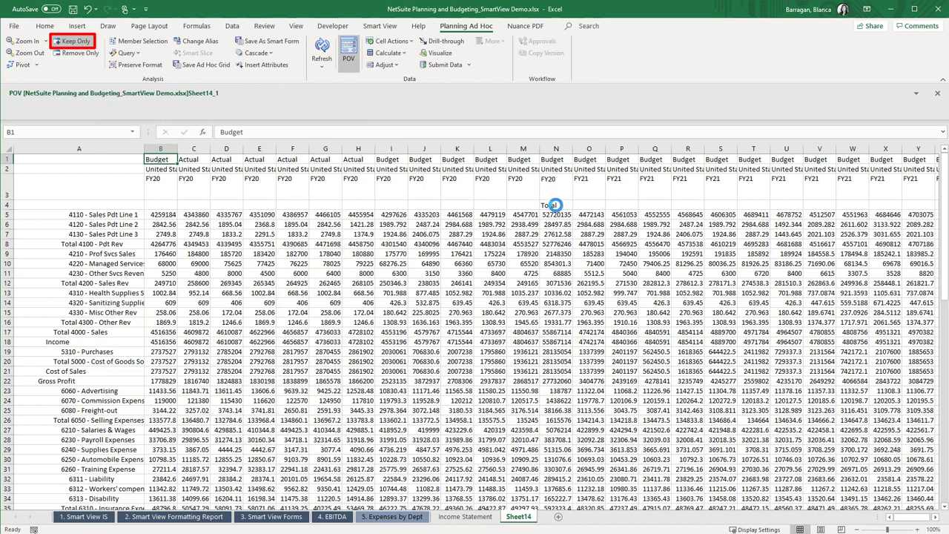
# Step: Reduce the grid to the Total period column and the Expense account row using Keep Only
pyautogui.click(555, 205)
pyautogui.click(74, 43)
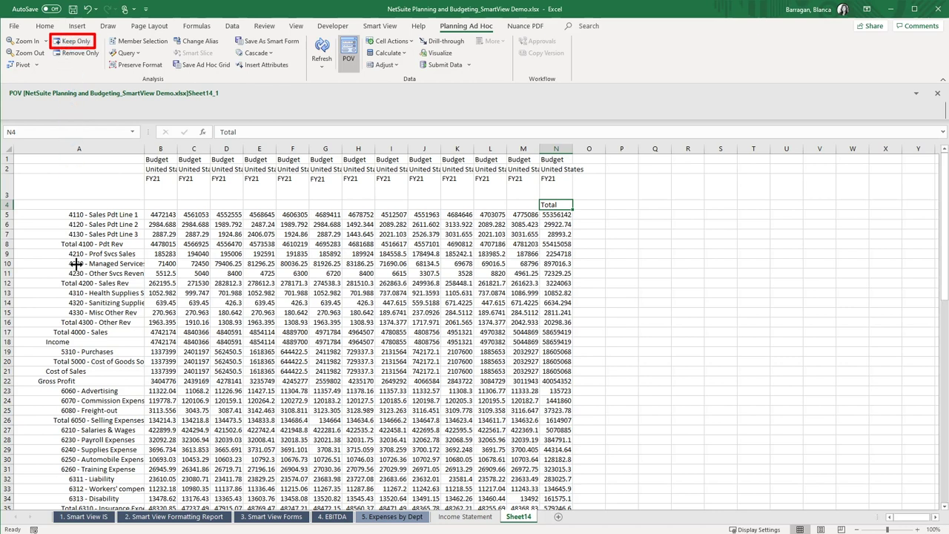
pyautogui.scroll(-18, 80, 346)
pyautogui.click(79, 345)
pyautogui.click(74, 41)
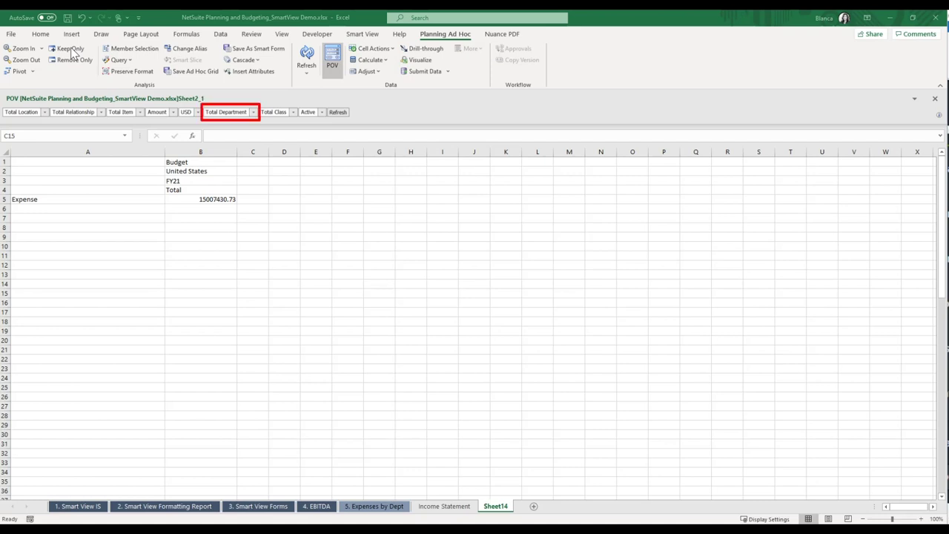
# Step: Insert a column before the data column, enter Total Department in B5 beside Expense, and refresh the ad hoc grid
pyautogui.click(210, 152)
pyautogui.rightClick(210, 147)
pyautogui.click(231, 231)
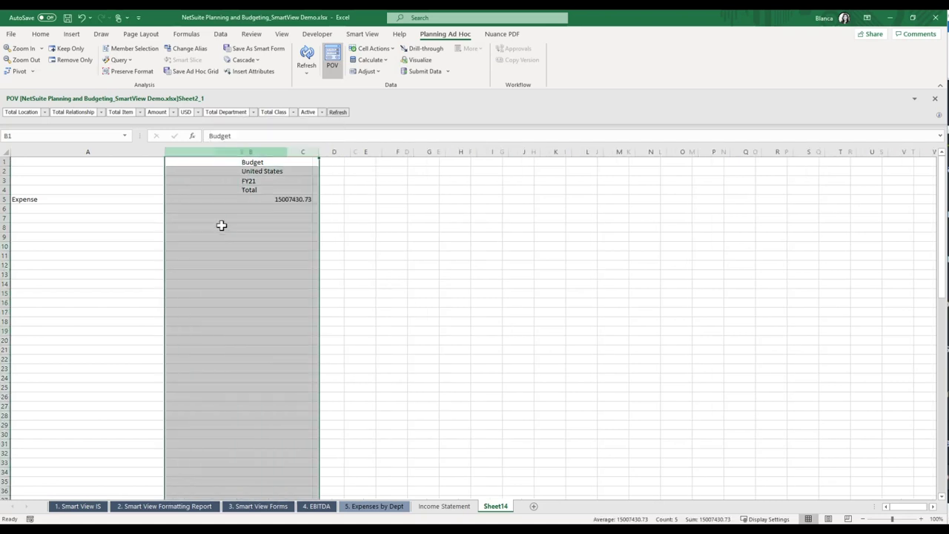
pyautogui.click(180, 199)
pyautogui.write('Total Department')
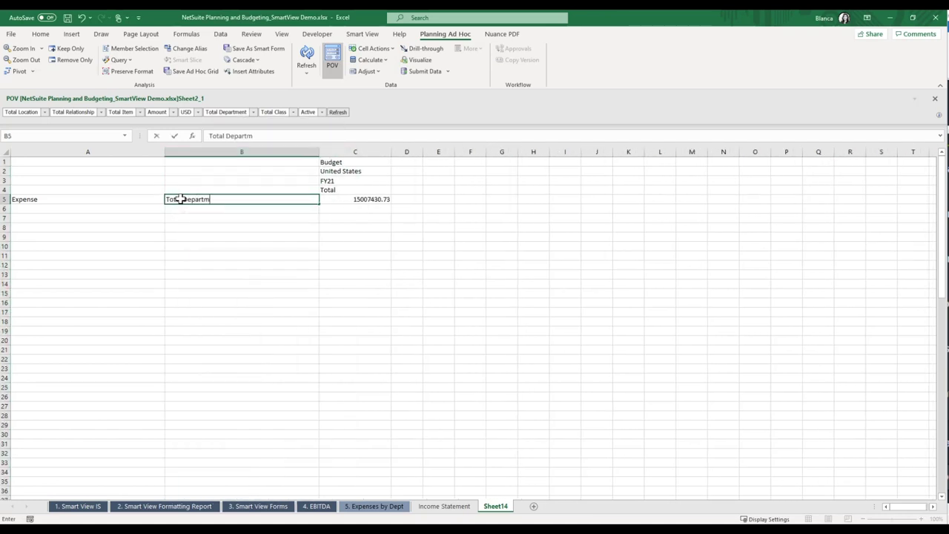
pyautogui.press('Return')
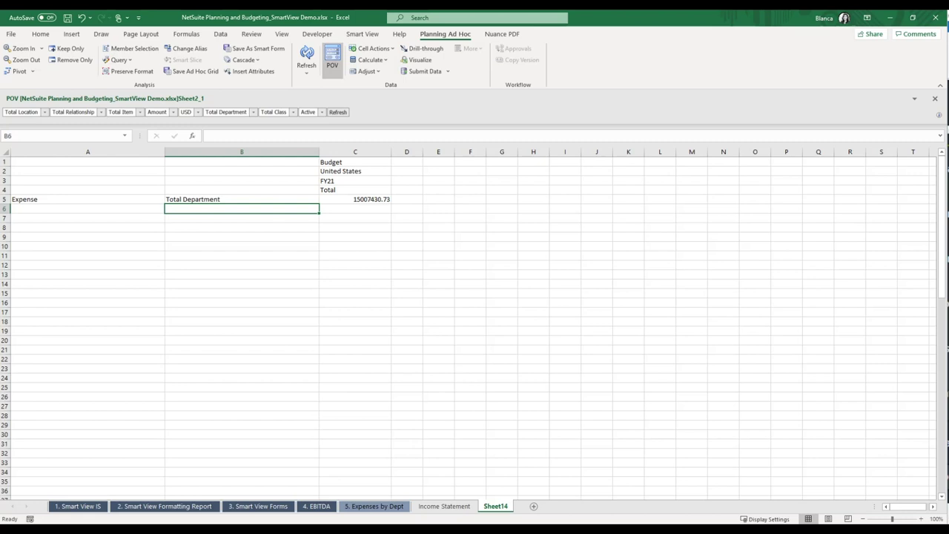
pyautogui.click(306, 58)
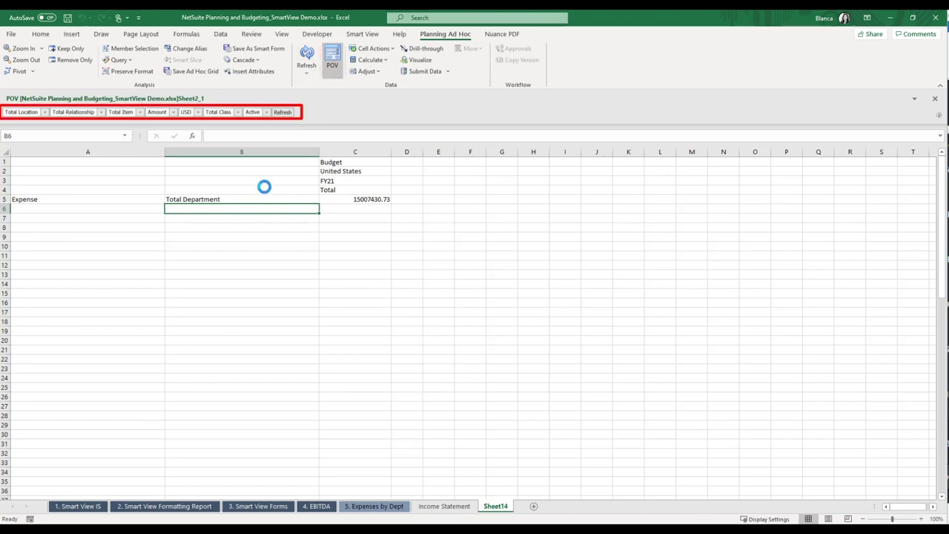
# Step: Fit columns A and B to their contents and zoom in on Total Department to all levels
pyautogui.doubleClick(319, 152)
pyautogui.doubleClick(165, 152)
pyautogui.click(60, 199)
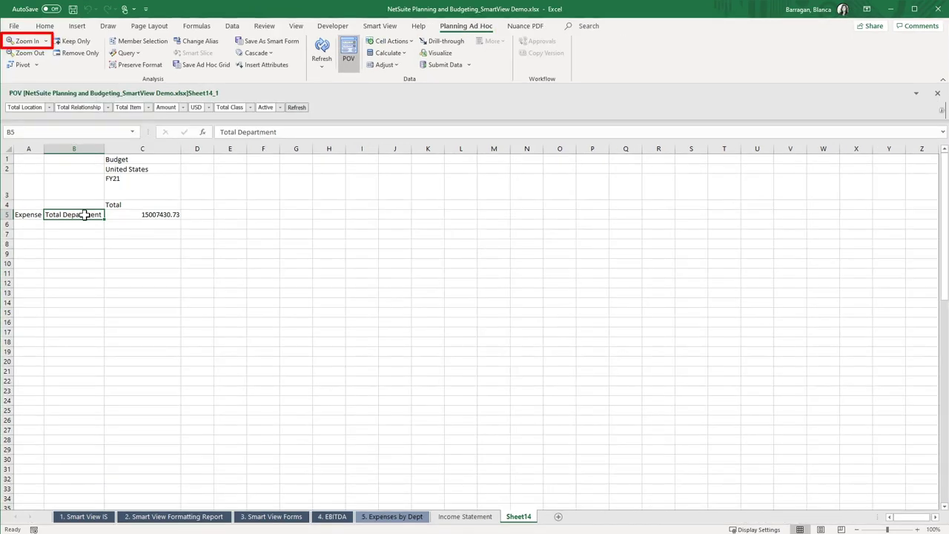
pyautogui.click(45, 41)
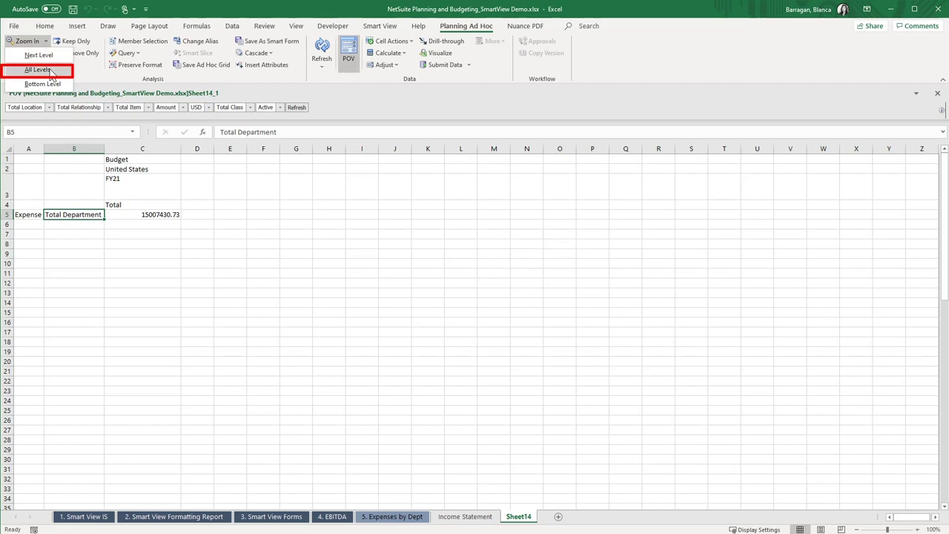
pyautogui.click(38, 69)
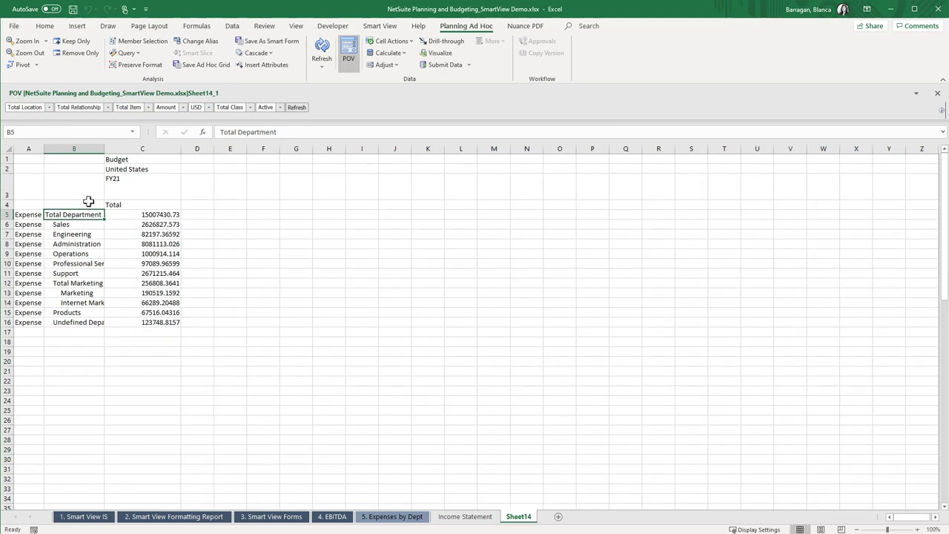
# Step: Format the whole sheet's numbers with thousands separators and no decimals, and fit the column widths
pyautogui.click(111, 203)
pyautogui.click(45, 26)
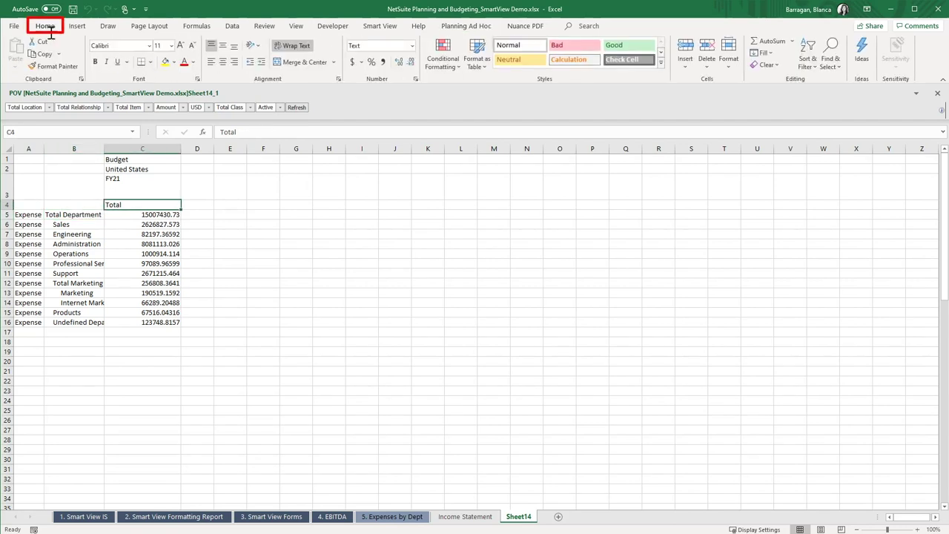
pyautogui.click(8, 150)
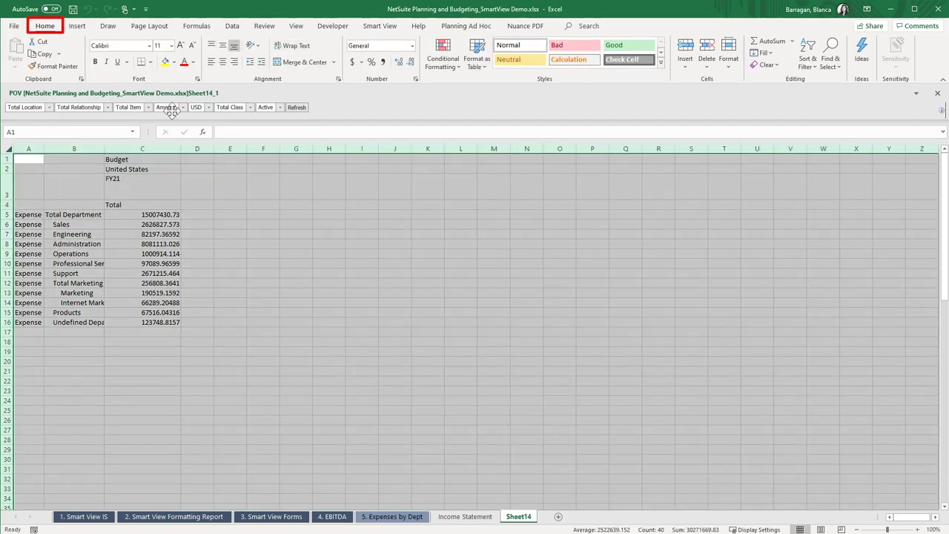
pyautogui.click(382, 62)
pyautogui.click(265, 230)
pyautogui.click(168, 224)
# Step: Copy the department names and amounts in B5:C16 with Smart View Copy
pyautogui.moveTo(182, 324); pyautogui.dragTo(121, 214)
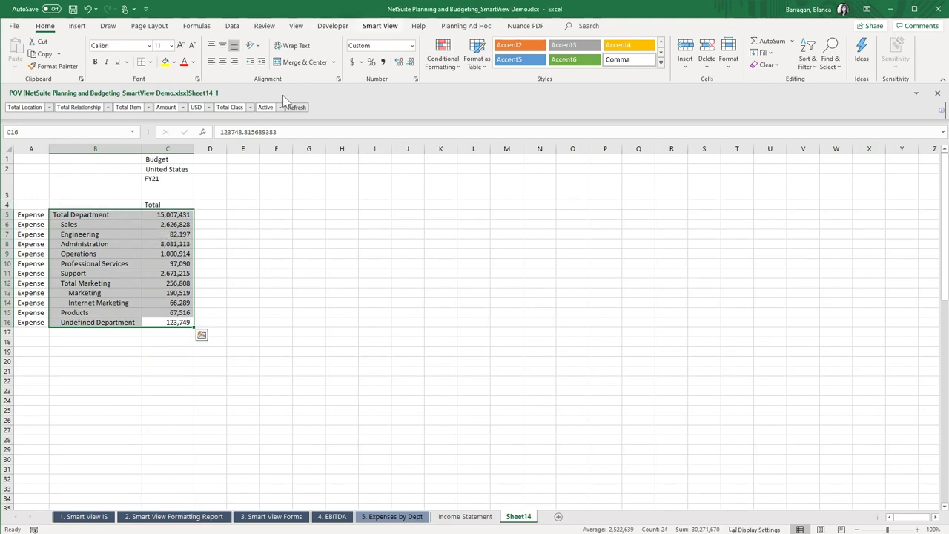
pyautogui.click(380, 26)
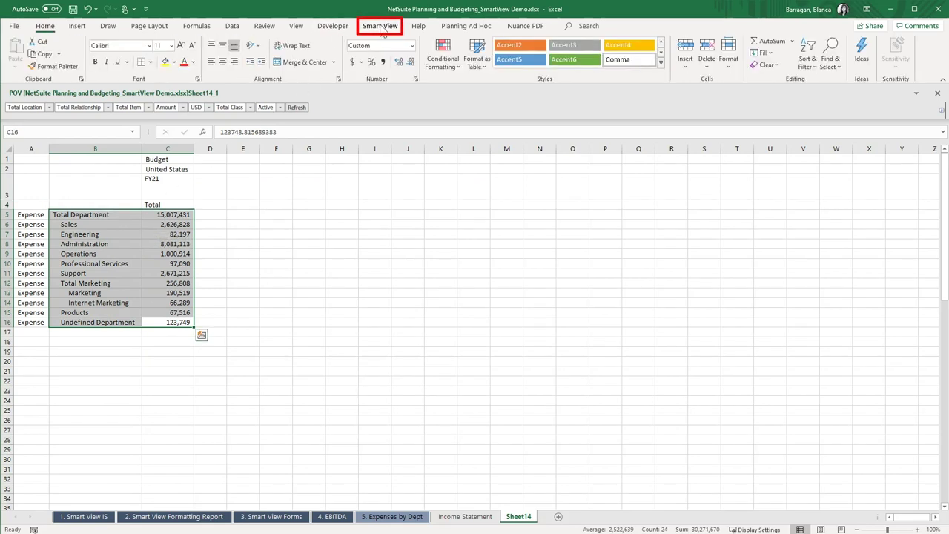
pyautogui.click(380, 28)
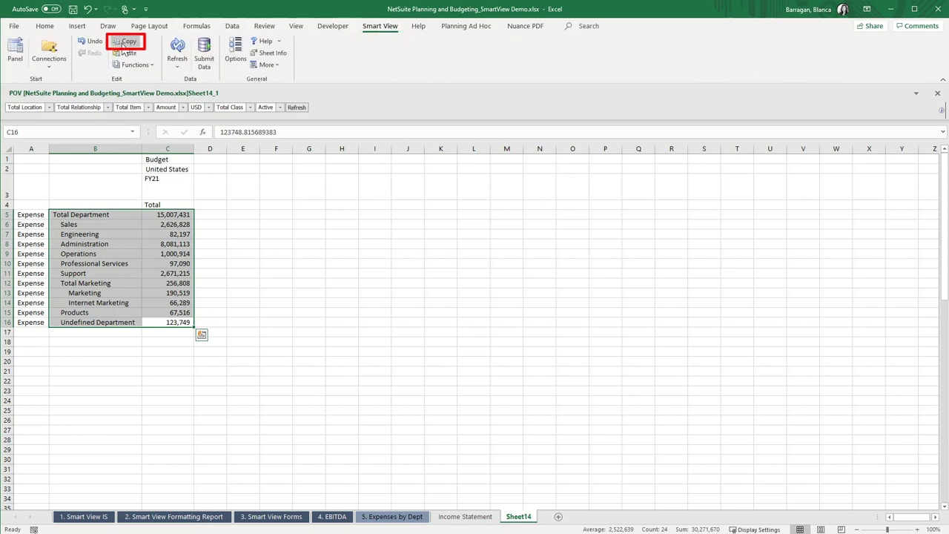
pyautogui.click(124, 45)
# Step: Switch to the Monthly Reporting Package Example presentation in PowerPoint, paste the Smart View data onto slide 4, and refresh it
pyautogui.hotkey('alt', 'Tab')
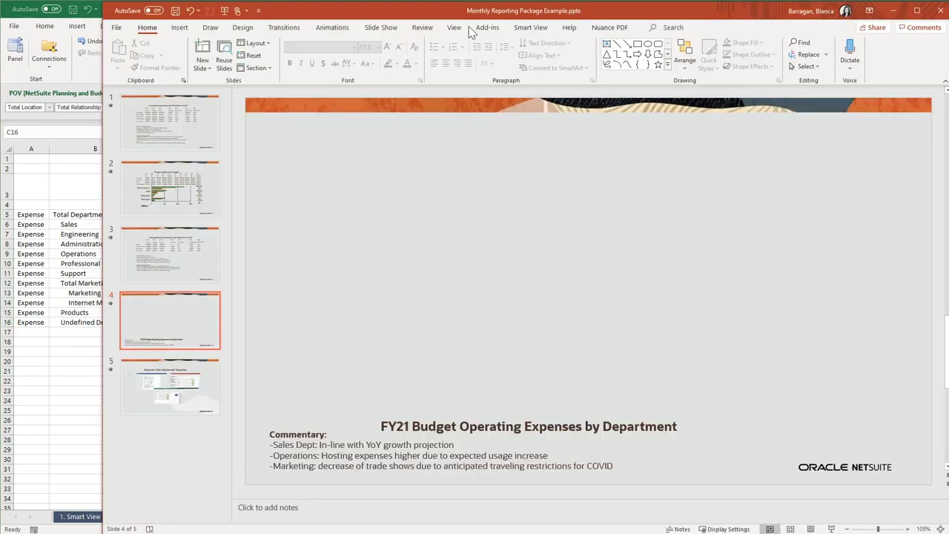
pyautogui.click(531, 28)
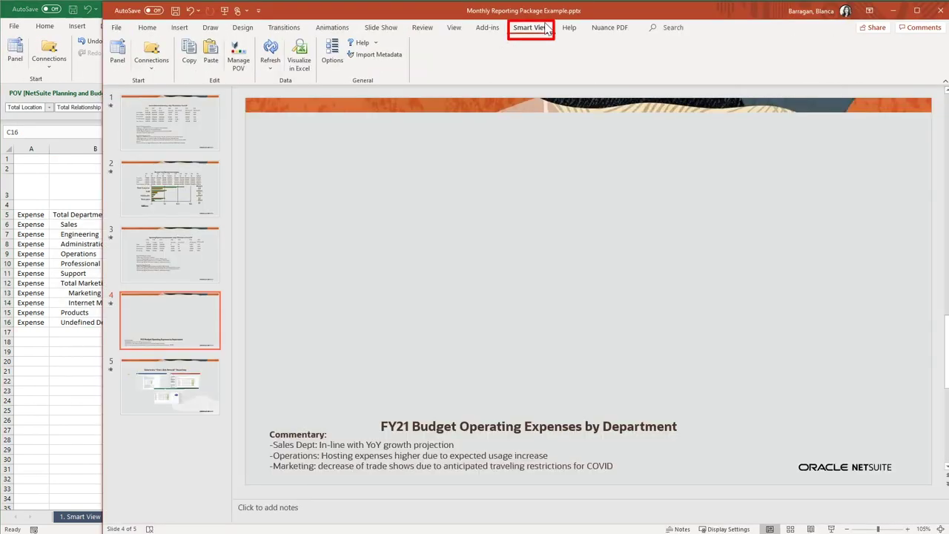
pyautogui.click(211, 58)
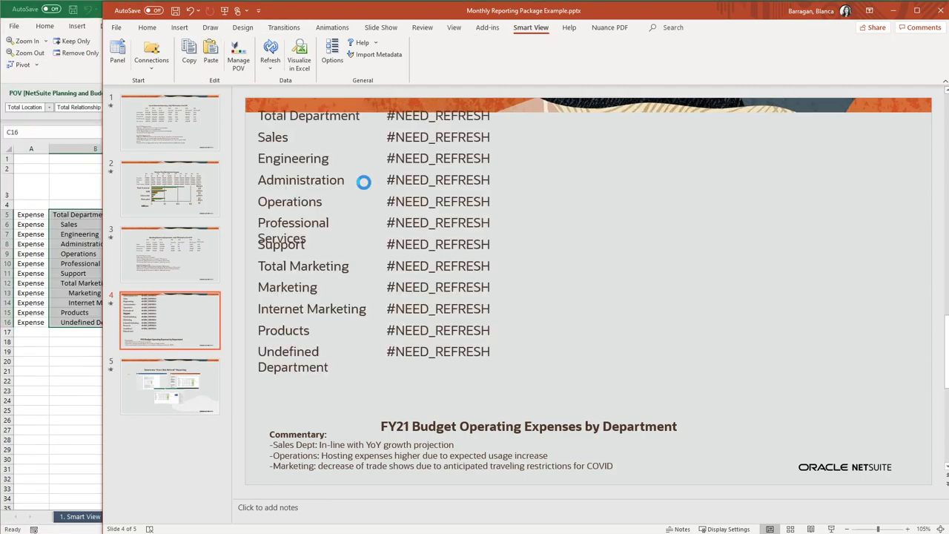
pyautogui.click(270, 52)
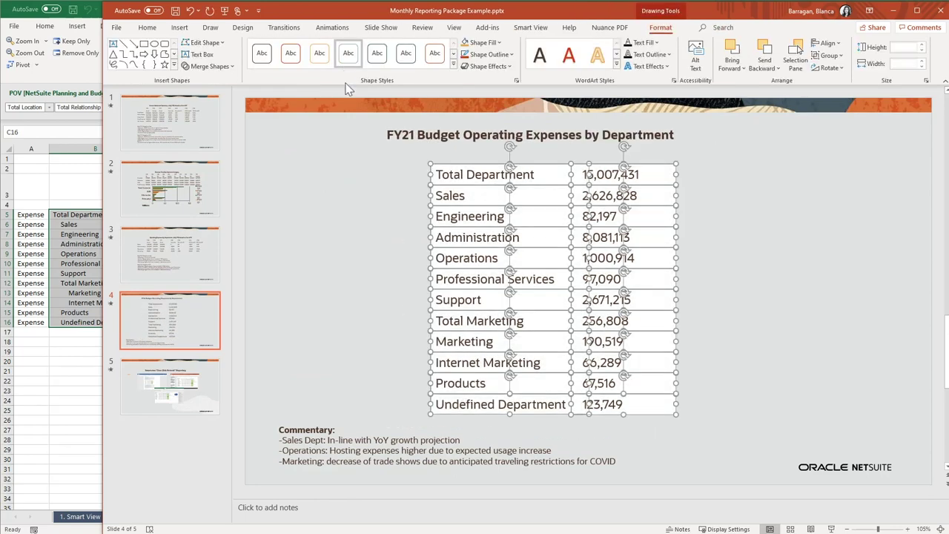
pyautogui.click(361, 197)
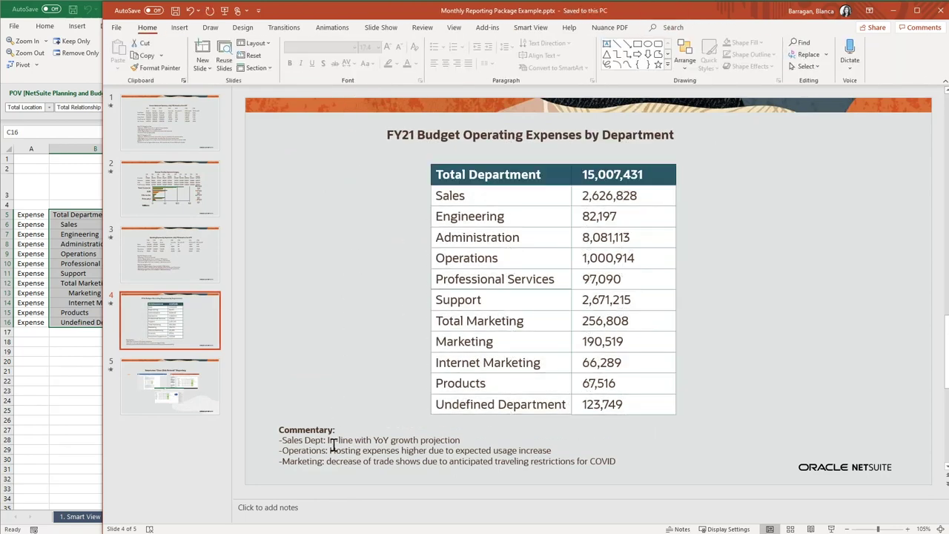